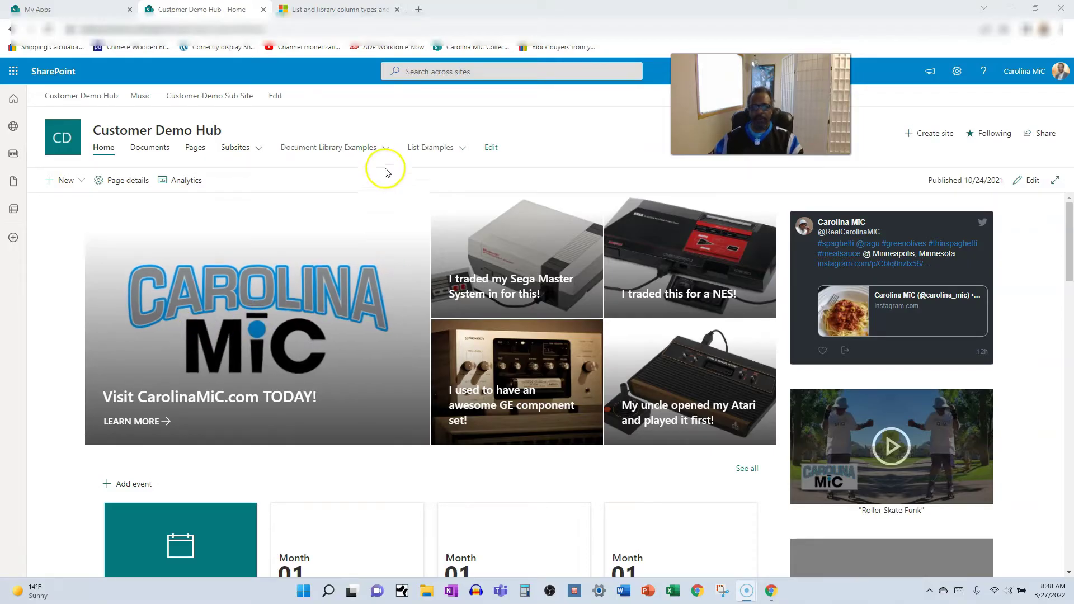
- Create a new document library named Logos from the site's New menu
left_click(385, 148)
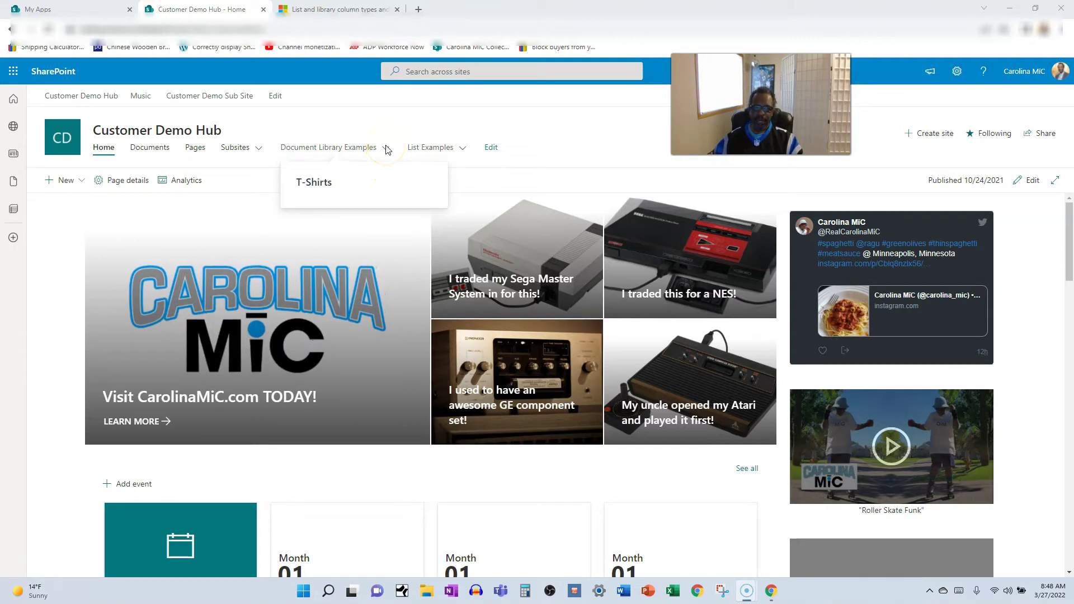
left_click(63, 180)
left_click(57, 224)
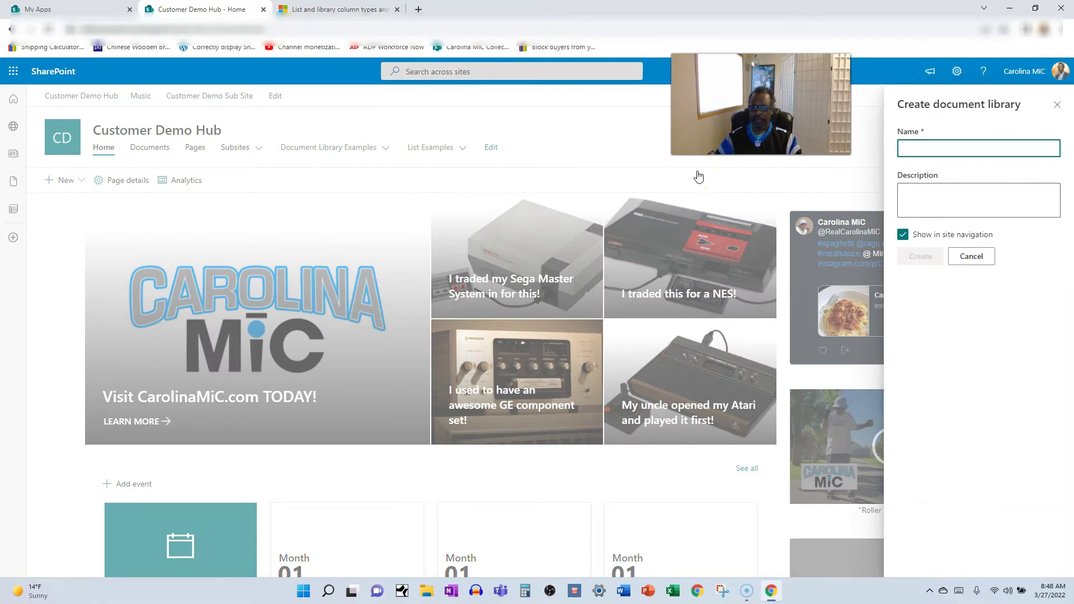
type("Logos")
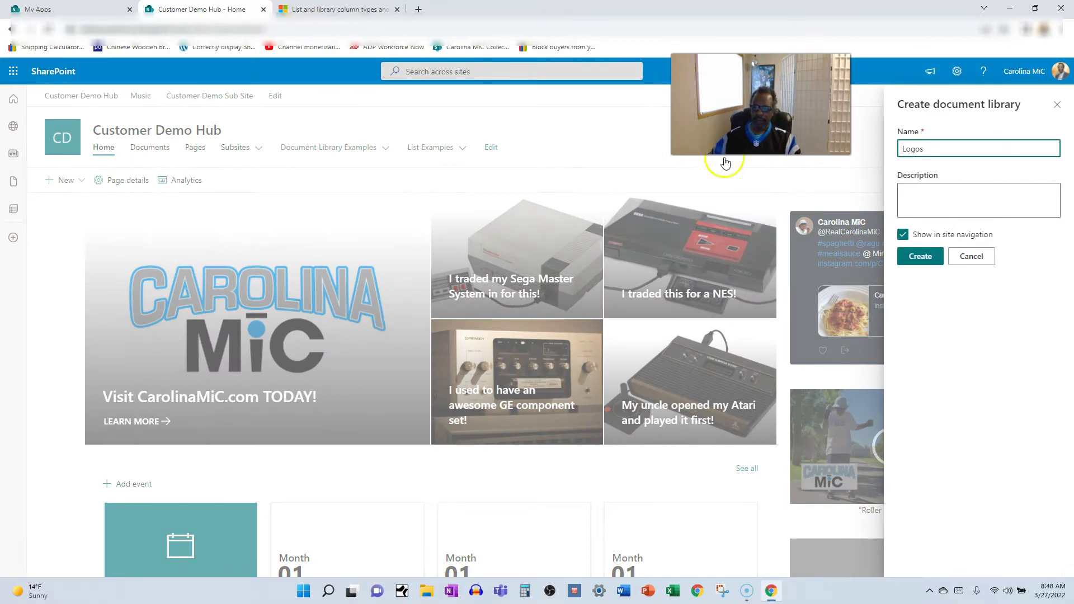
left_click(913, 259)
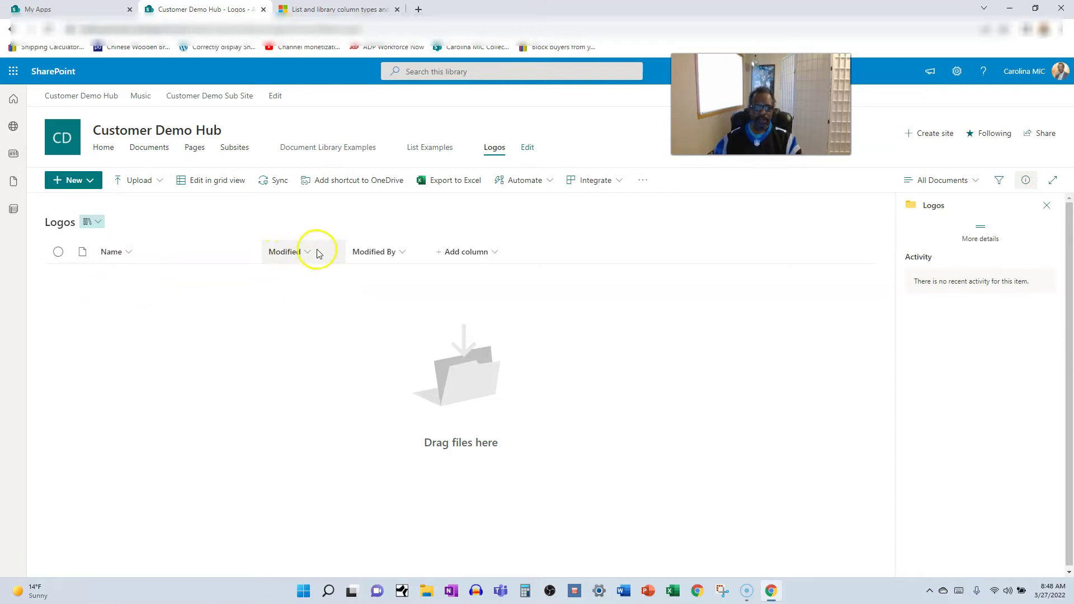
- Add an Image-type column named LogoImage to the Logos library, reviewing its extra options before saving
left_click(262, 236)
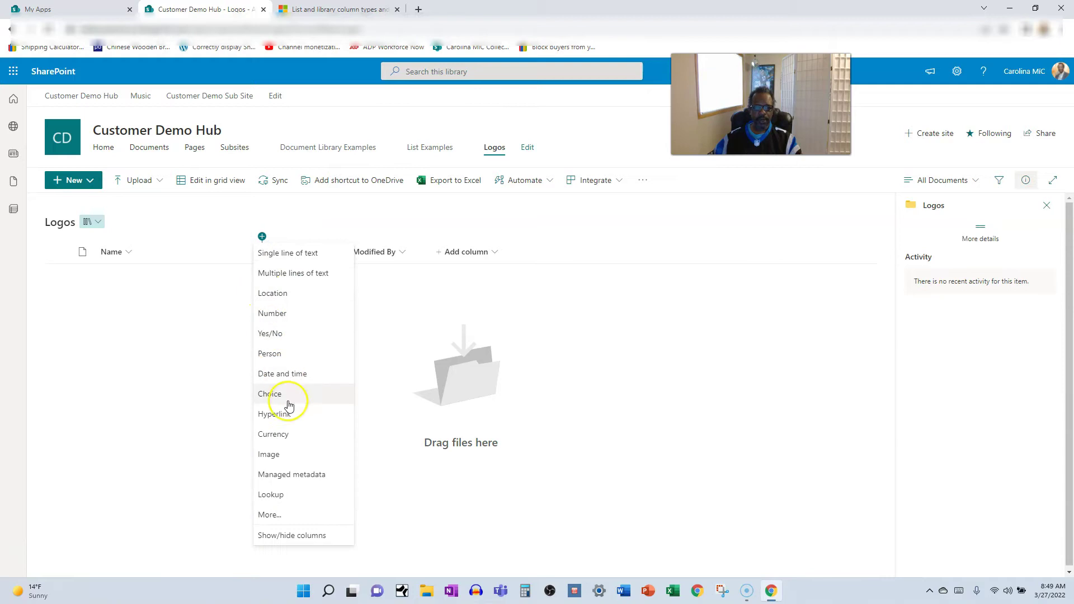
left_click(271, 455)
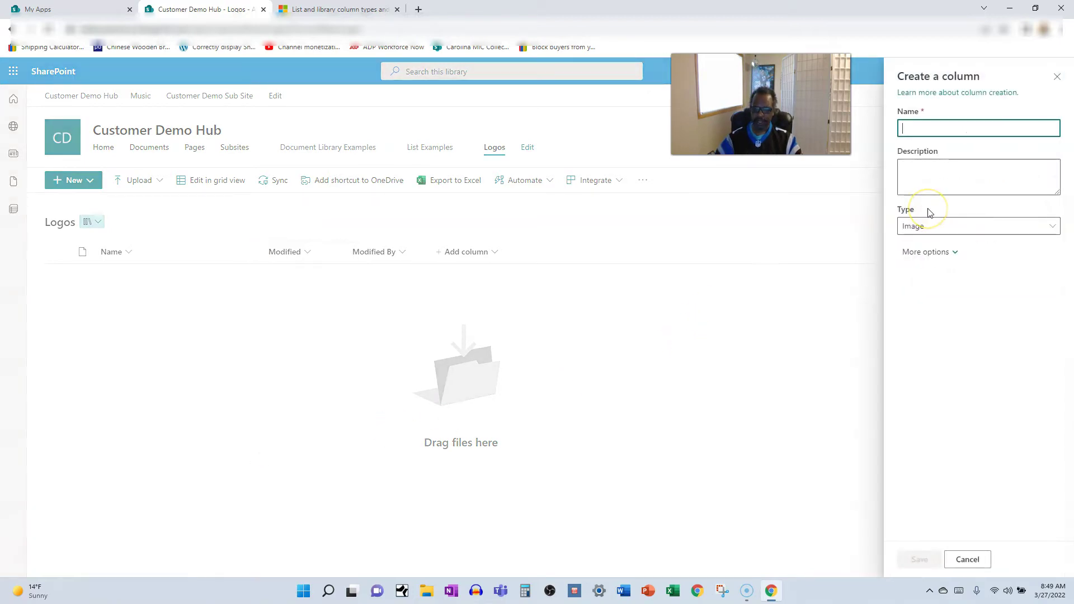
type("LogoImage")
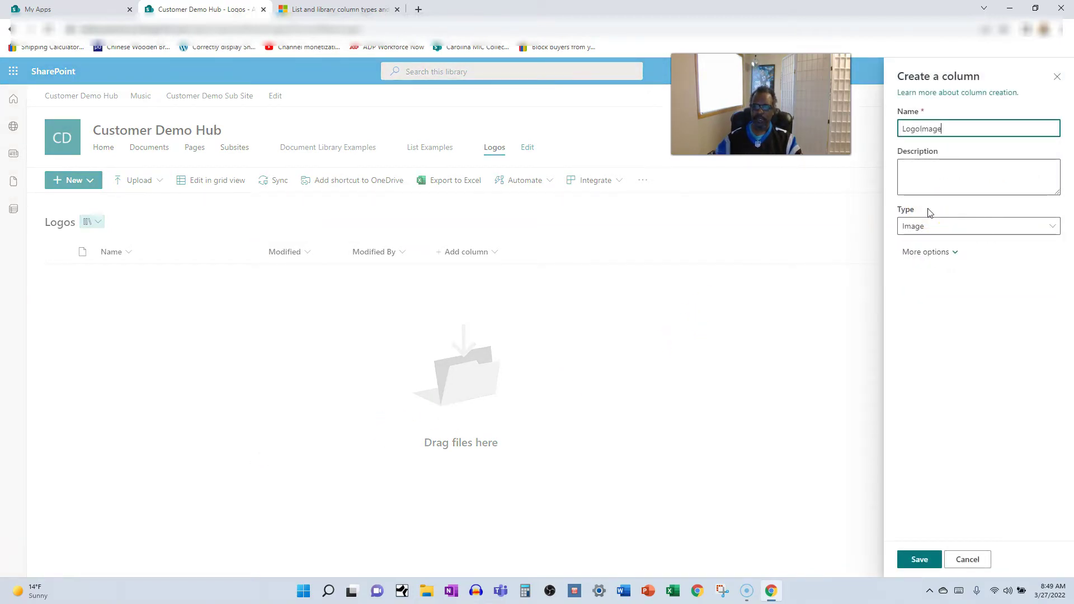
left_click(947, 167)
left_click(934, 131)
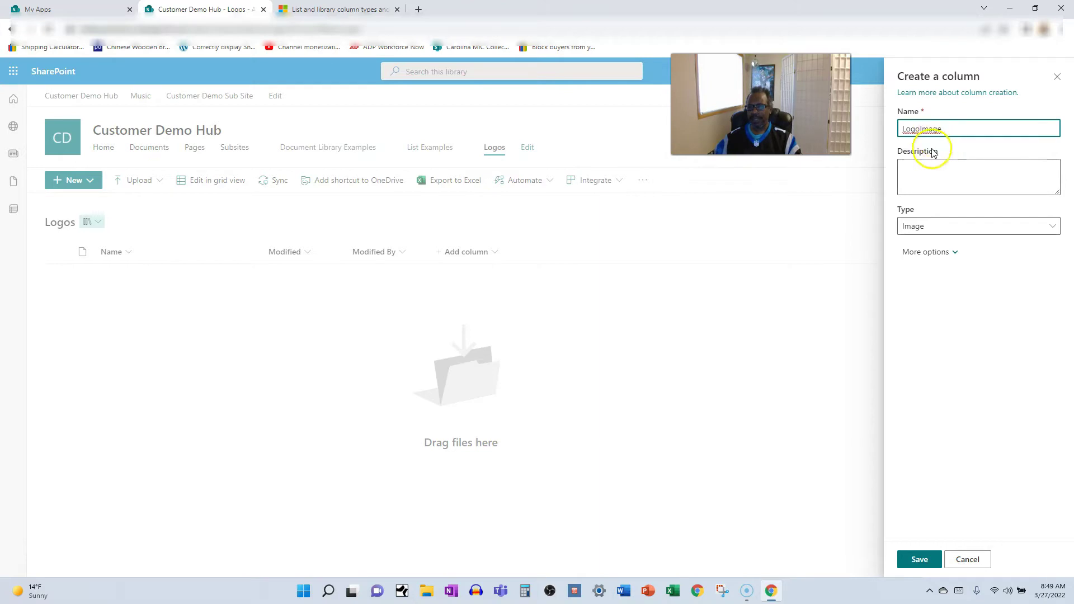
left_click(926, 253)
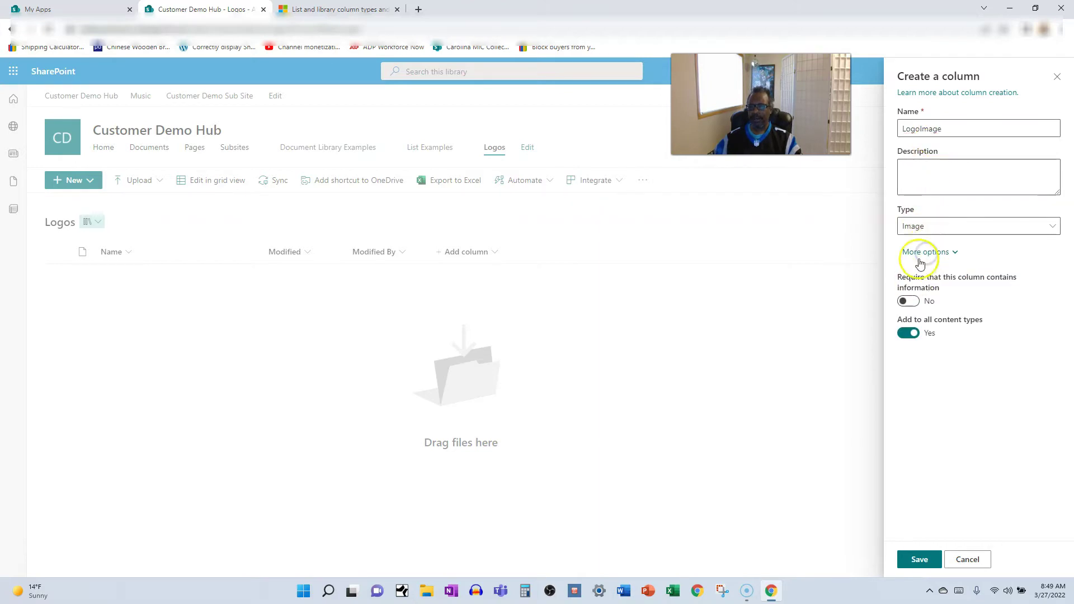
left_click(919, 561)
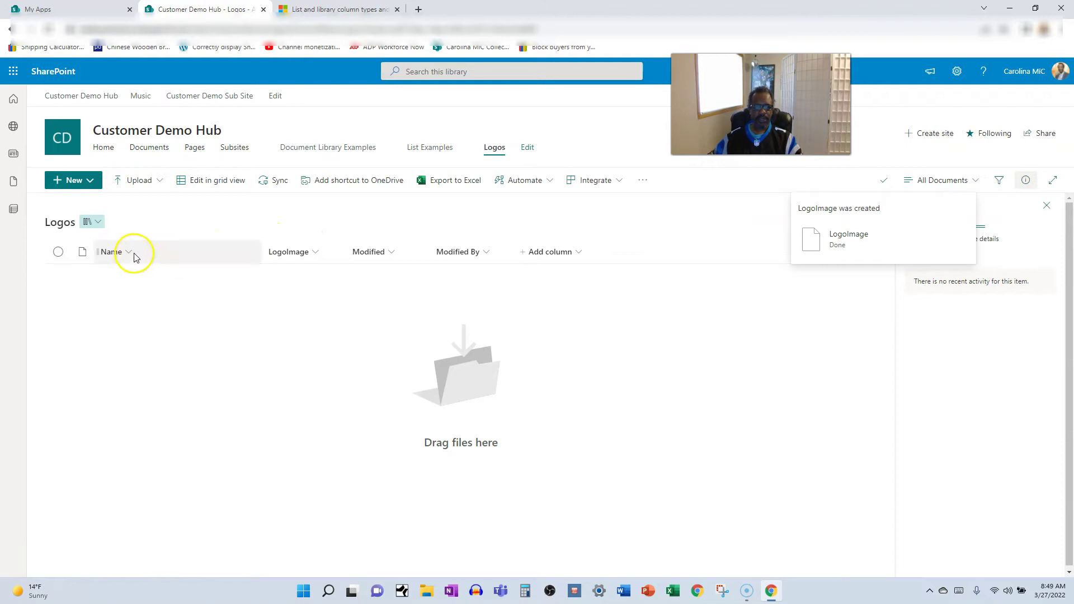
- Create a new Word document in Logos containing the text 'Info about Logo 1'
left_click(91, 181)
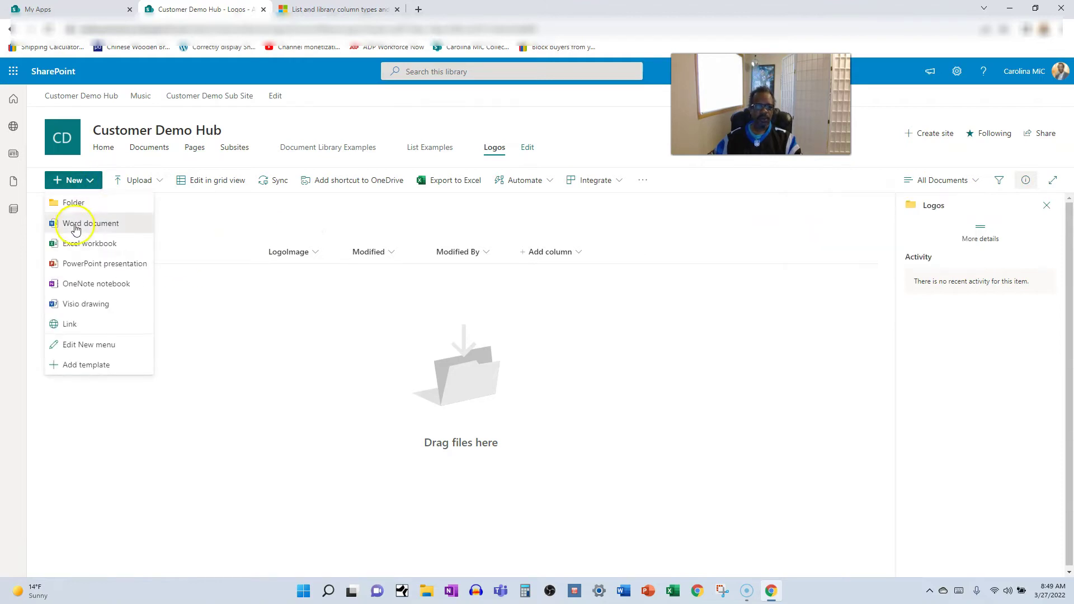
left_click(73, 224)
type("Info about Logo 1")
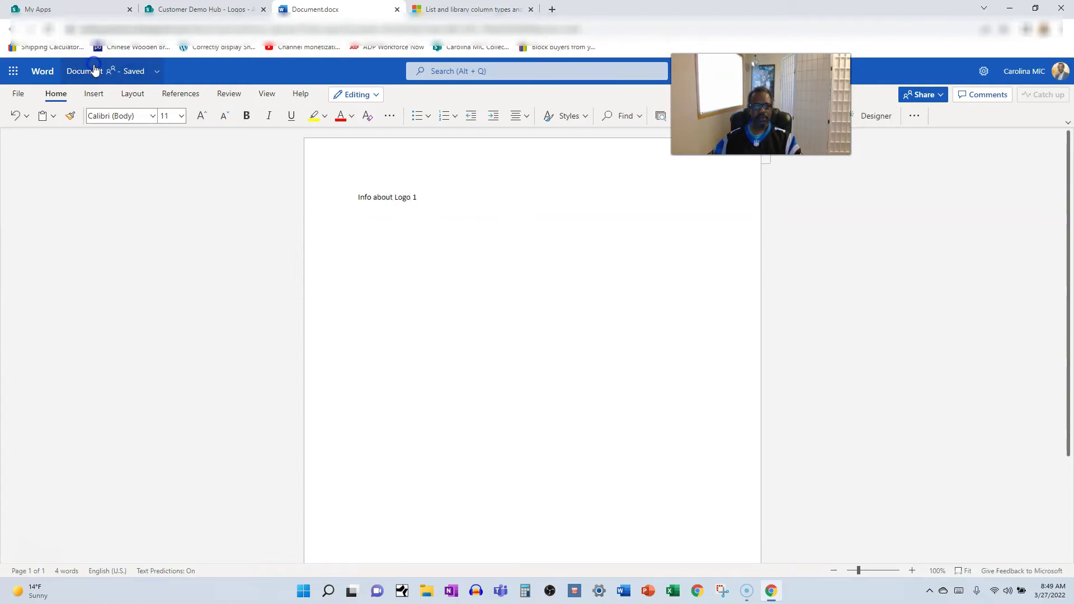
- Rename the document to Logo-1, close it, and refresh the Logos library
left_click(89, 71)
type("Logo-1")
left_click(380, 11)
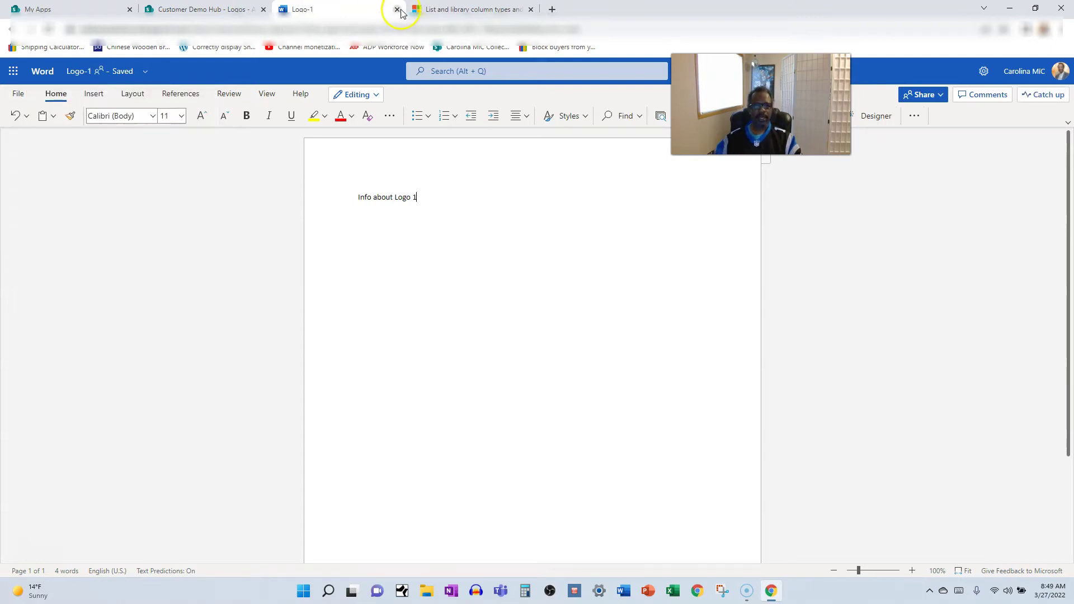
left_click(397, 9)
left_click(47, 31)
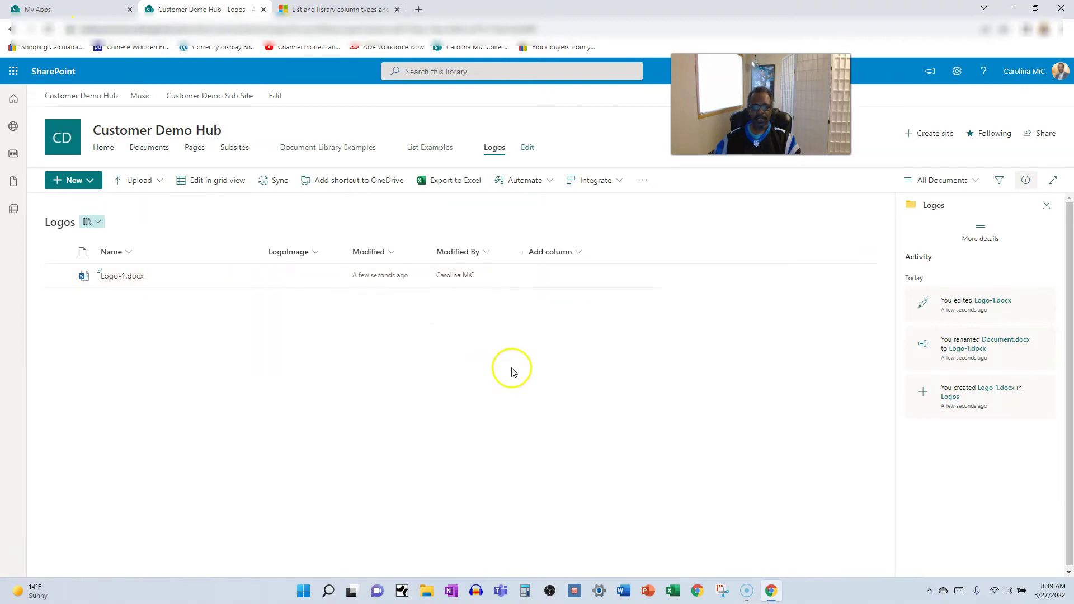
- Set Logo-1.docx's LogoImage to the first photo in the Customer-Demo-Images folder
left_click(59, 275)
scroll(1000, 352, "down", 1)
scroll(996, 356, "down", 1)
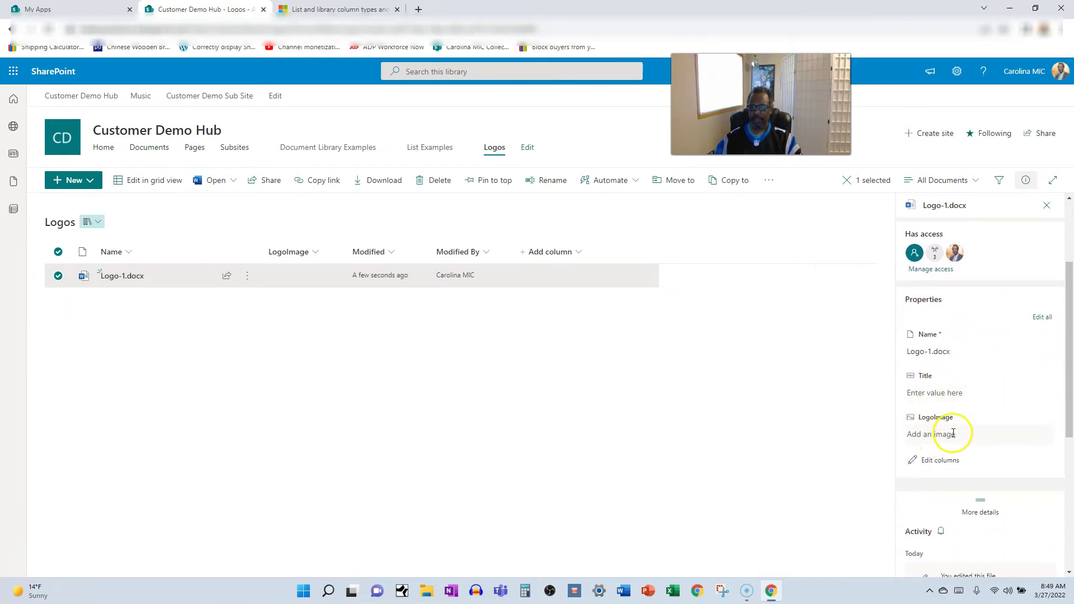
left_click(923, 436)
left_click(923, 440)
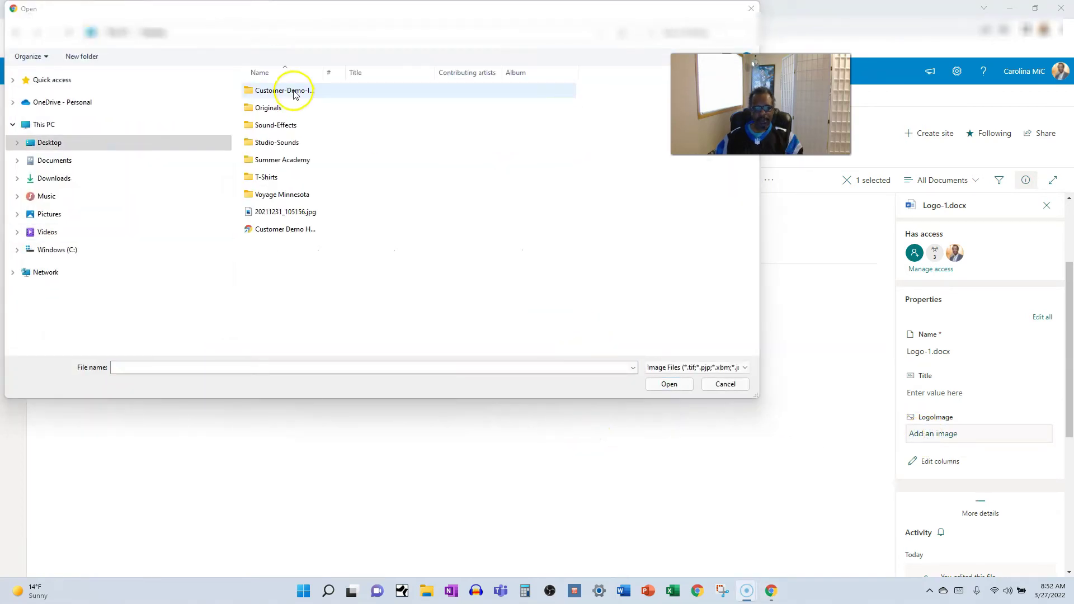
double_click(294, 91)
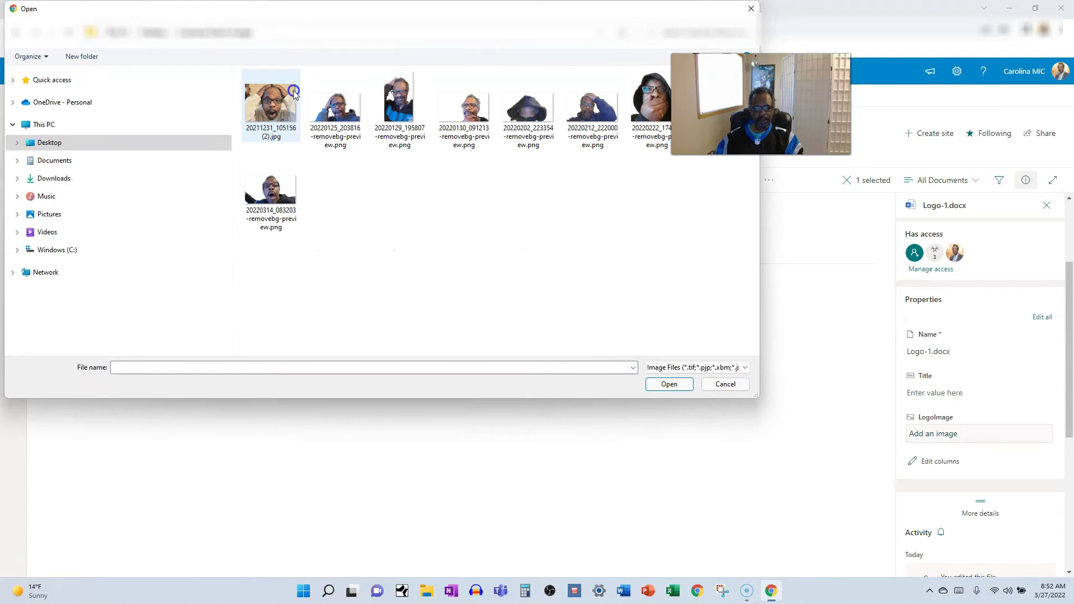
double_click(272, 109)
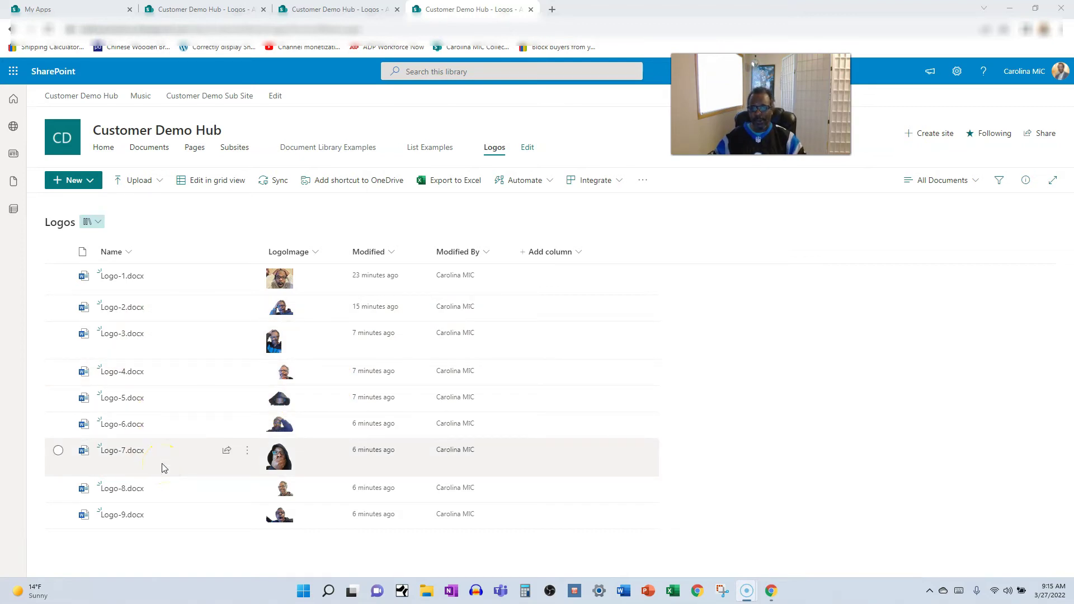
- From the site home page, create a blank list named LogoList
left_click(103, 148)
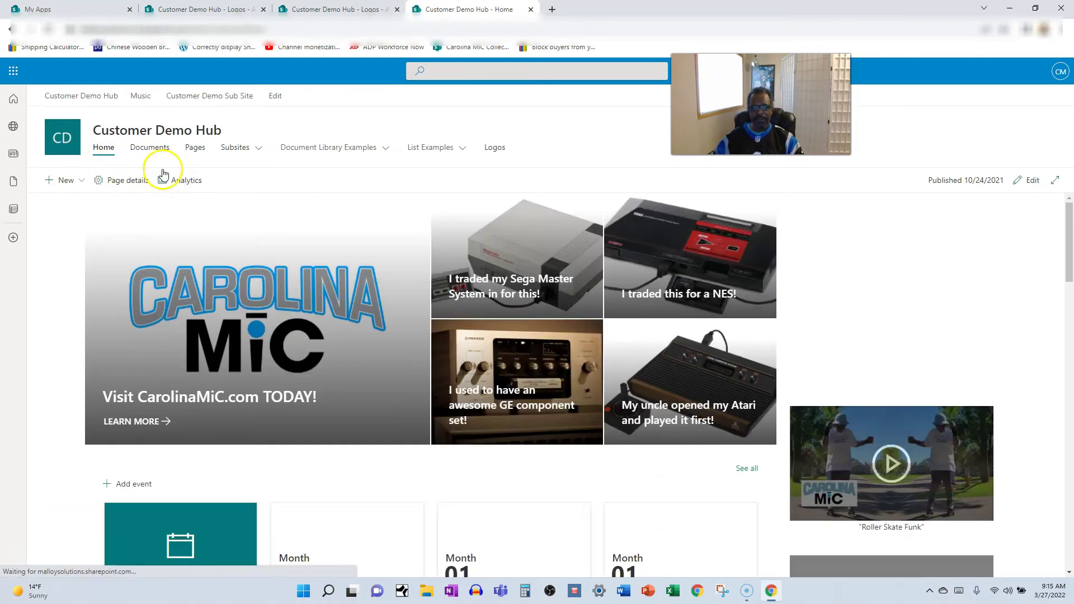
left_click(63, 180)
left_click(61, 202)
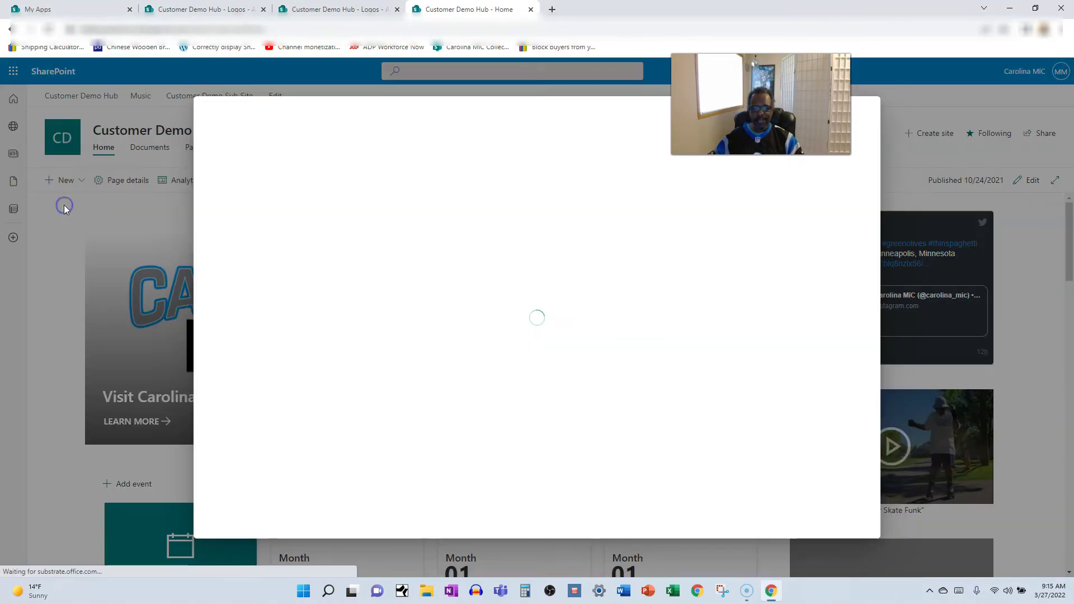
left_click(256, 181)
left_click(409, 253)
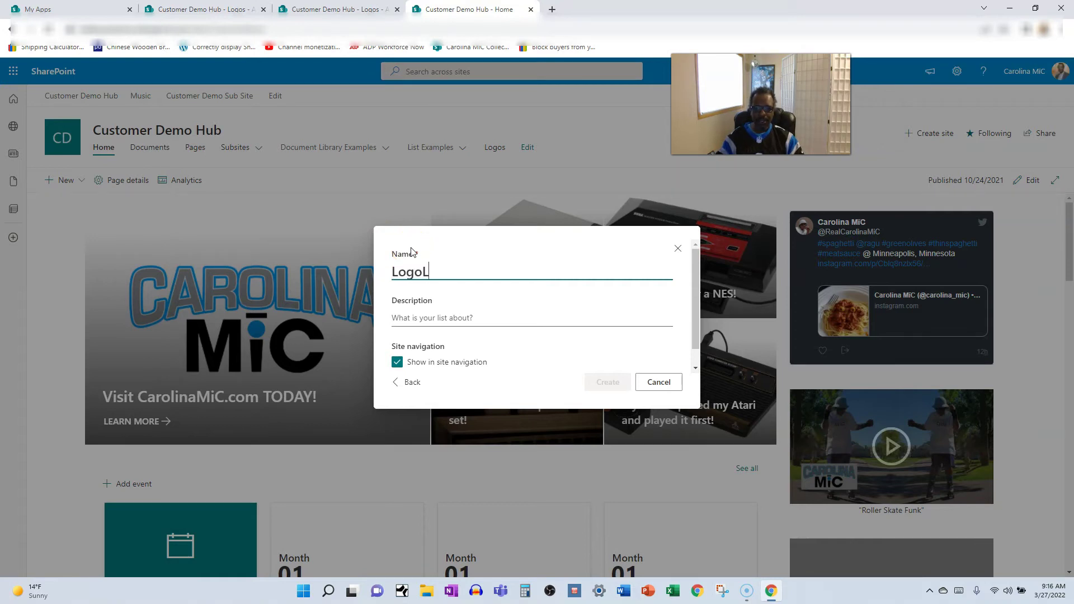
type("LogoList")
left_click(427, 278)
left_click(431, 321)
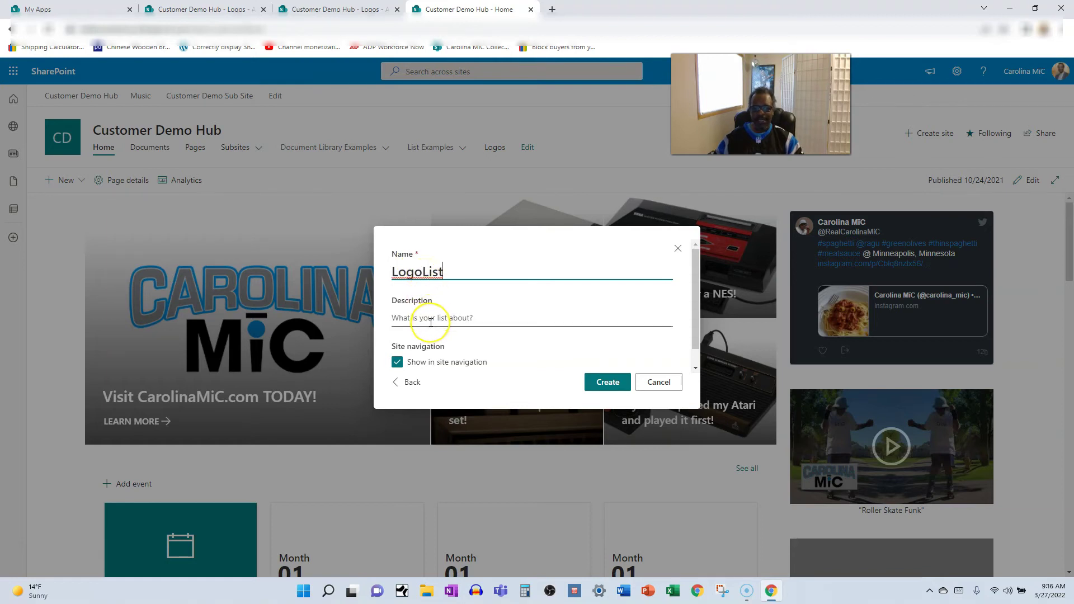
left_click(603, 383)
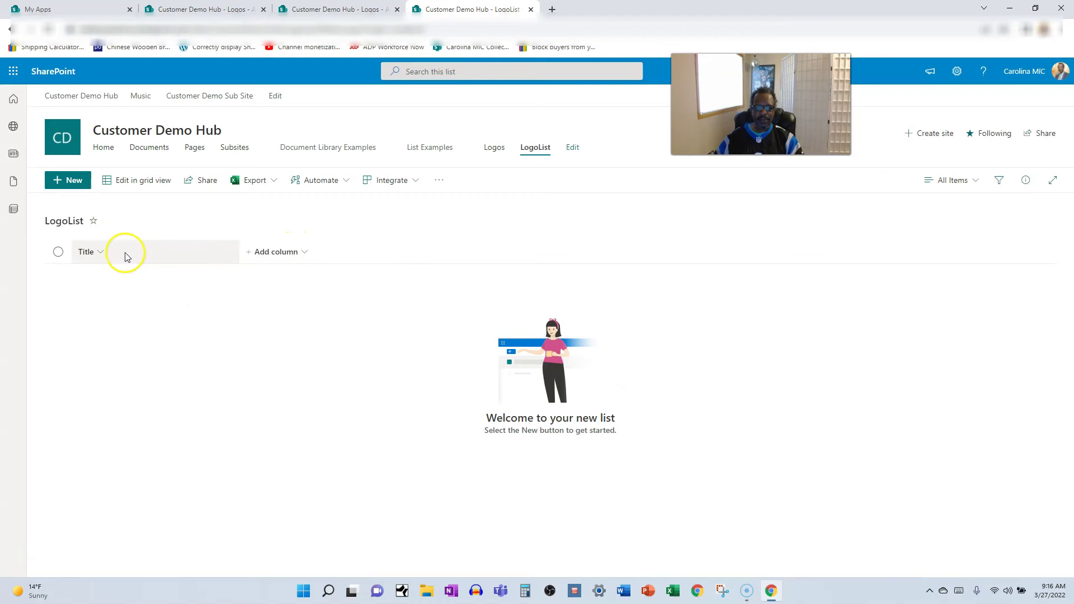
- Add an Image column named LogoImage to LogoList
left_click(288, 253)
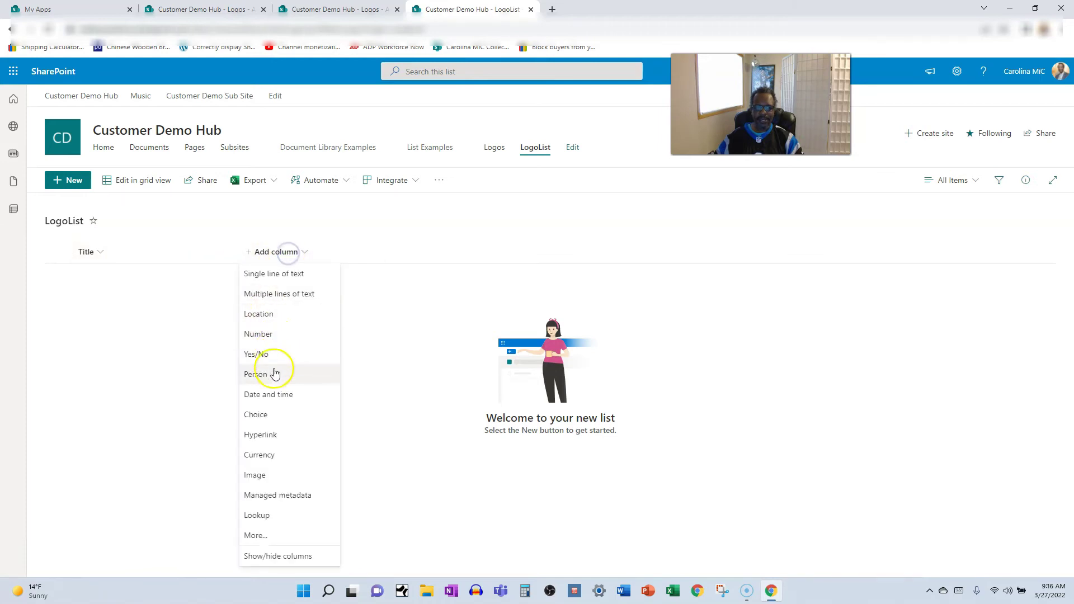
left_click(263, 475)
type("L")
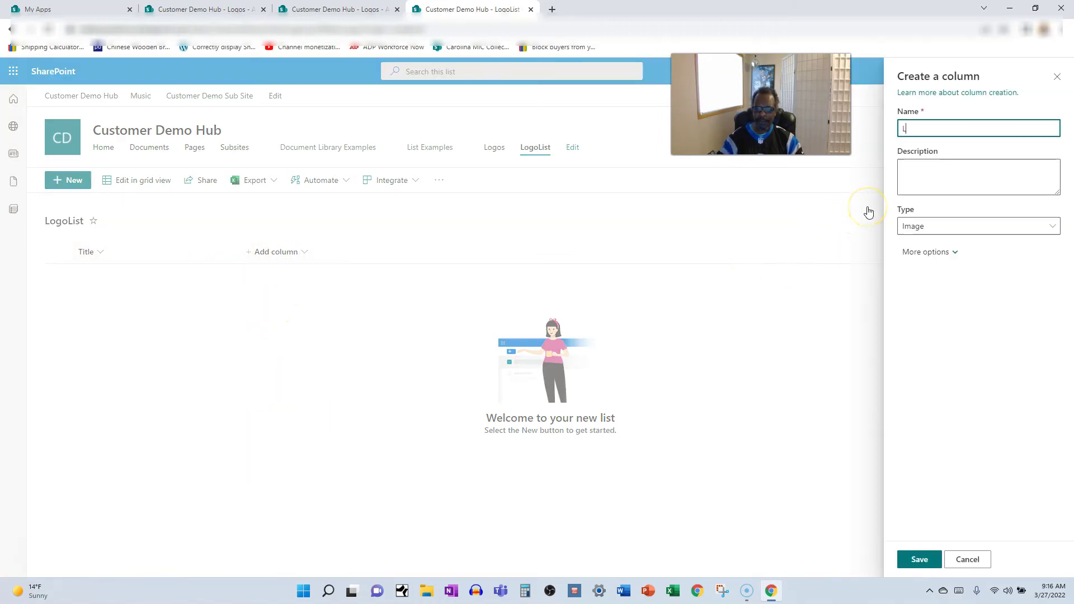
type("ogoImage")
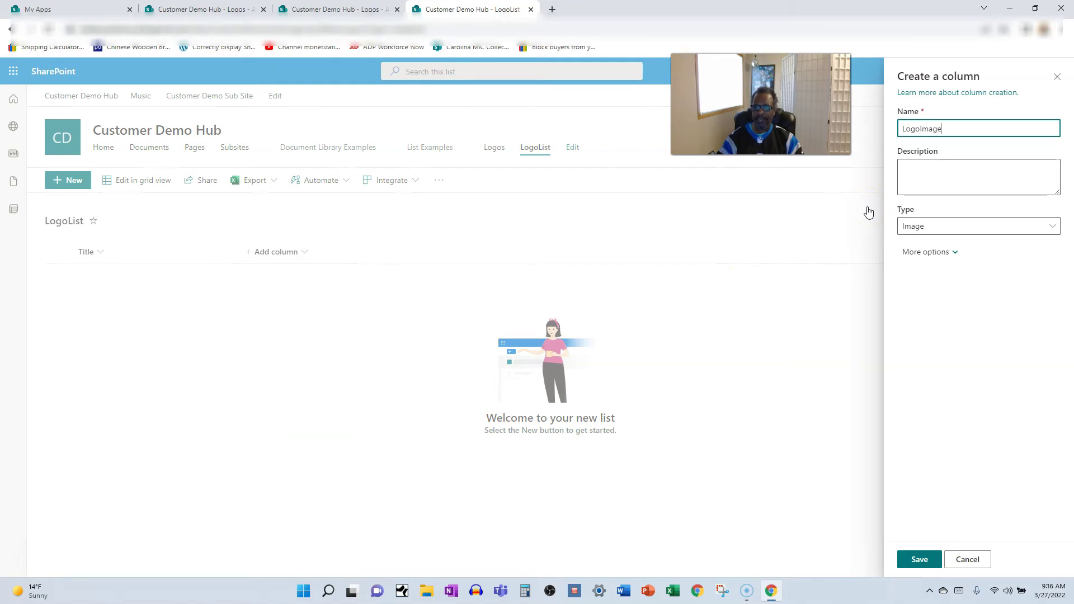
left_click(919, 560)
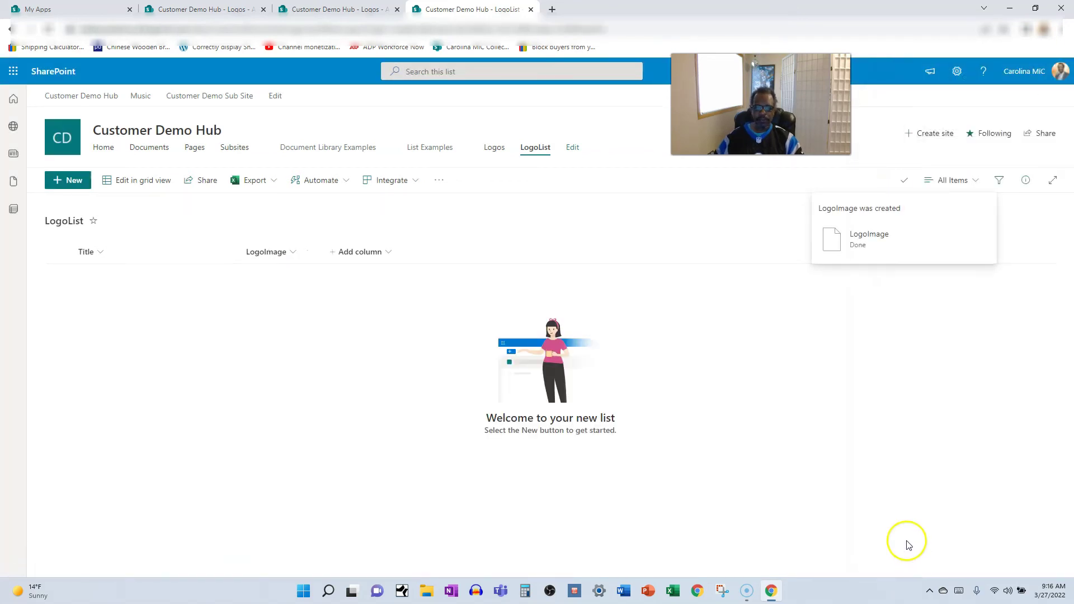
- Add a LogoList item titled Logo 1 with the first demo photo as its LogoImage
left_click(66, 180)
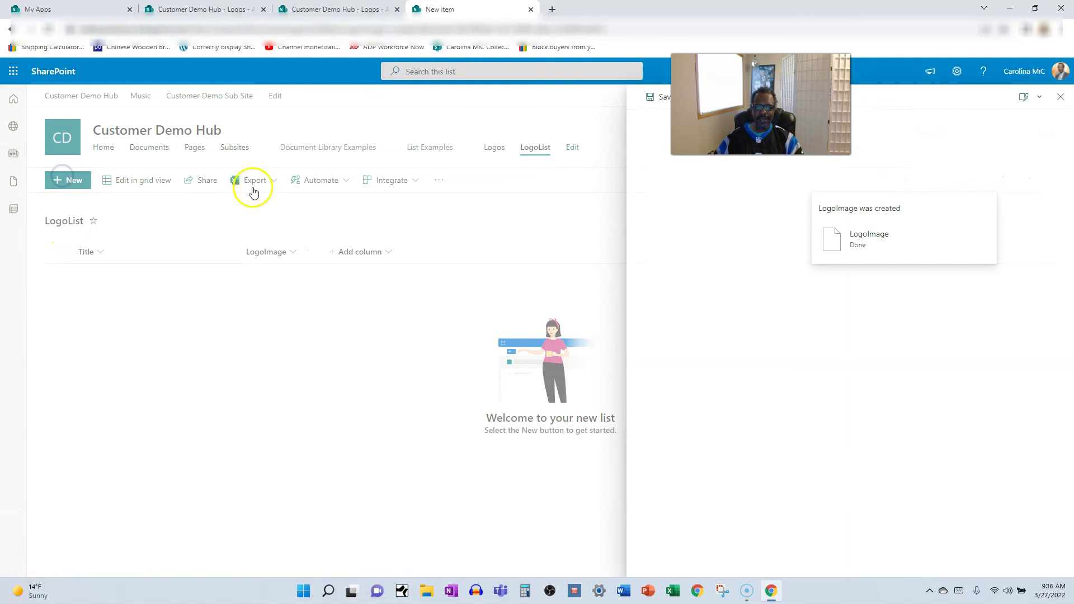
type("Logo")
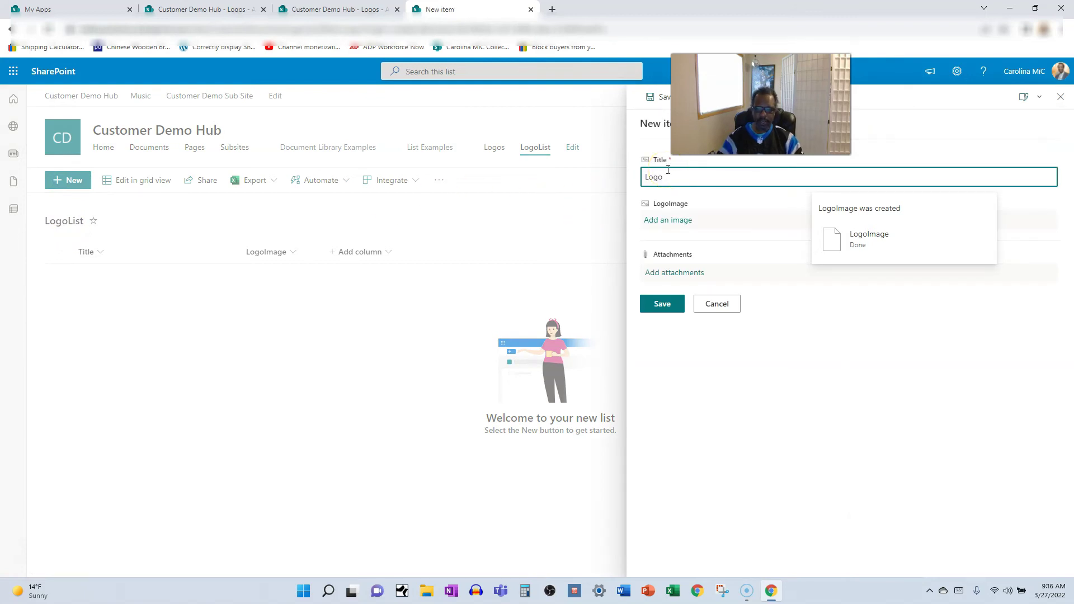
left_click(668, 220)
left_click(282, 229)
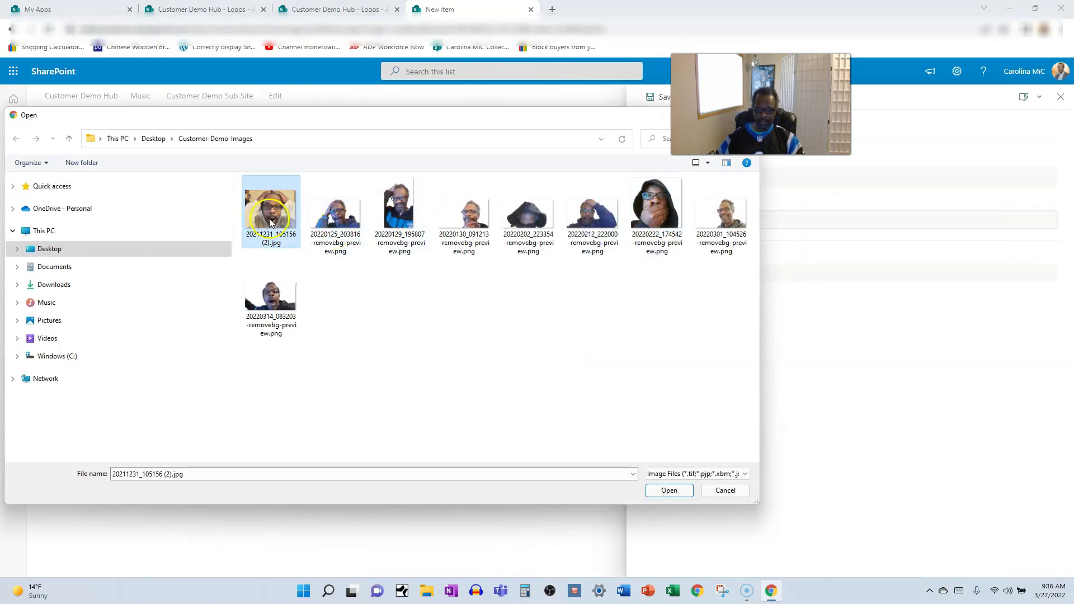
left_click(669, 490)
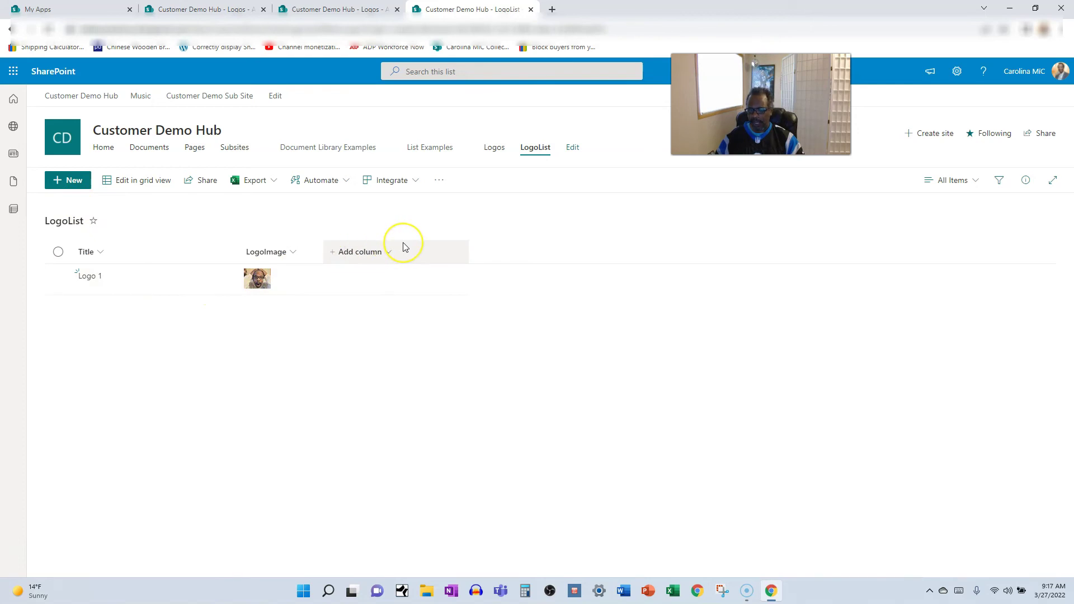
left_click(380, 316)
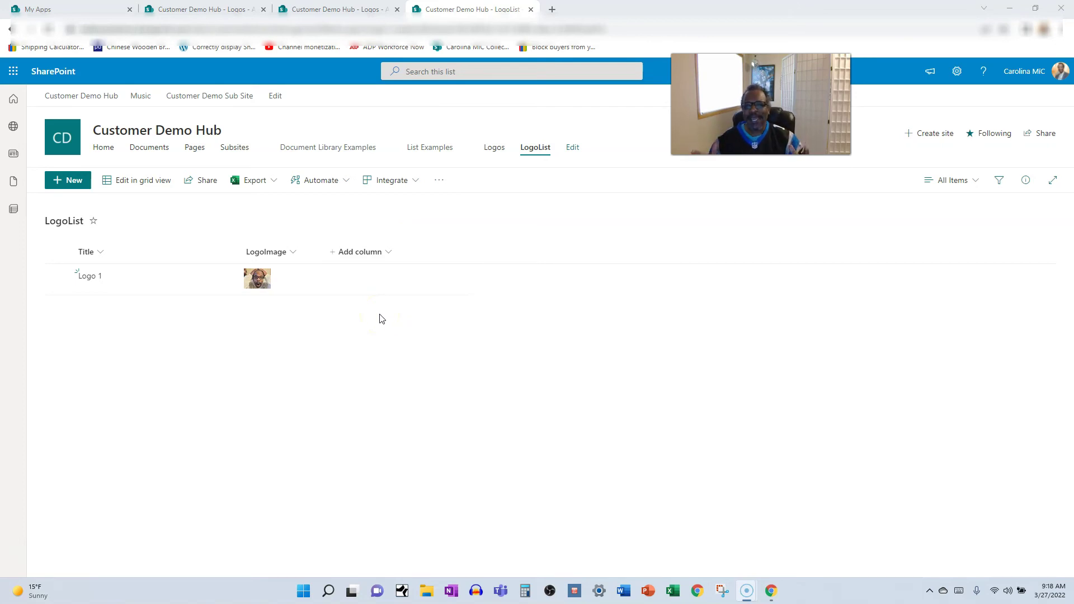
left_click(385, 314)
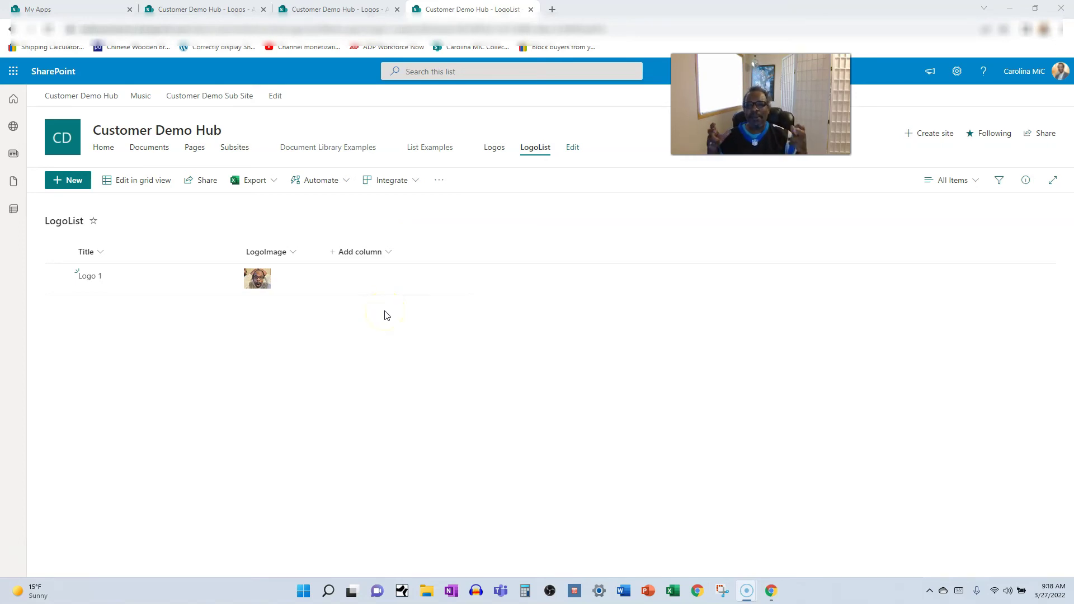